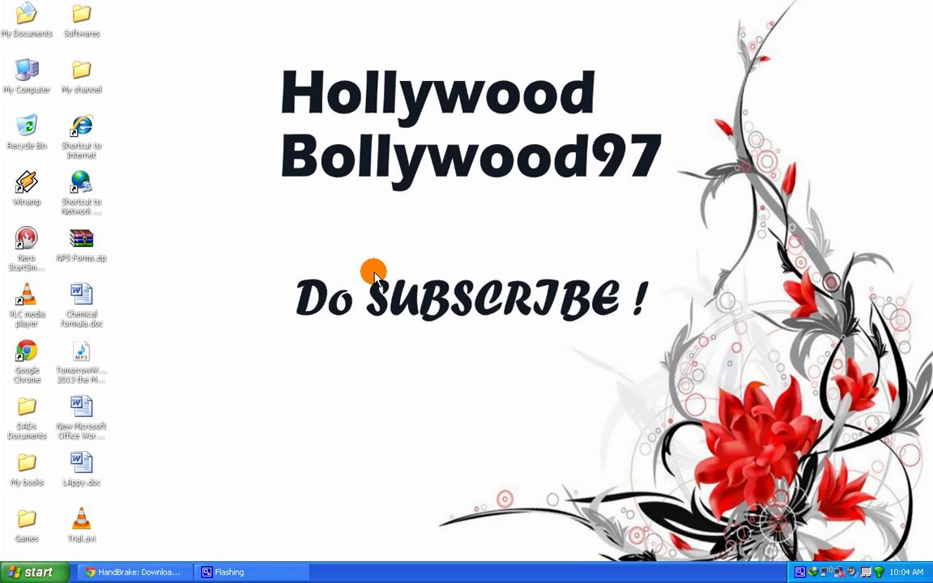
# Minimize the Chrome window showing the HandBrake downloads page and select Trial.avi on the desktop.
pyautogui.click(144, 576)
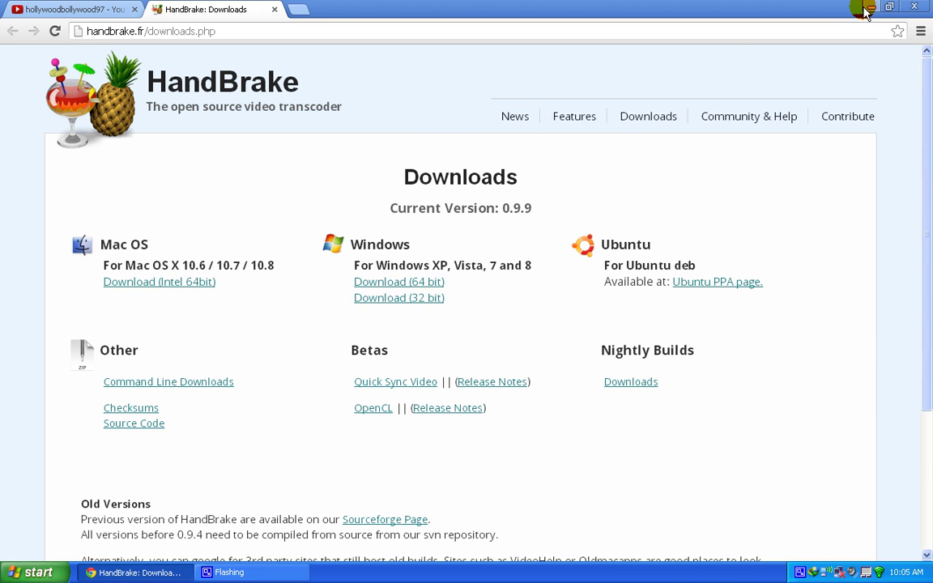
pyautogui.click(868, 11)
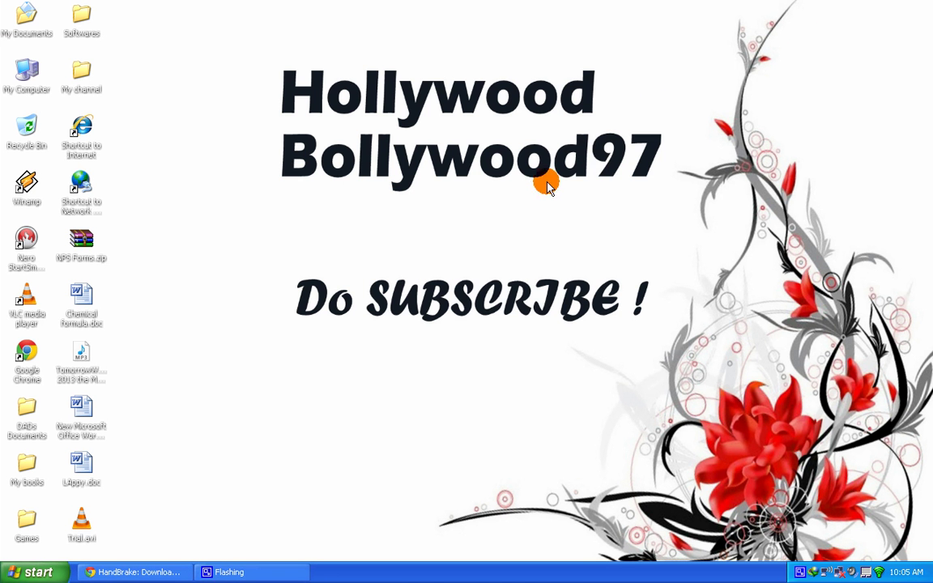
pyautogui.click(89, 531)
pyautogui.rightClick(91, 535)
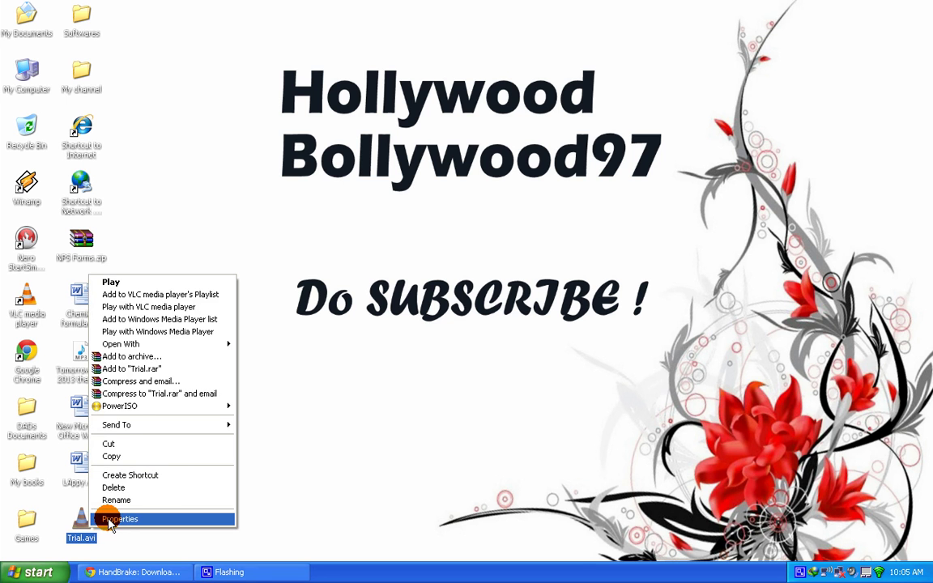
pyautogui.click(110, 520)
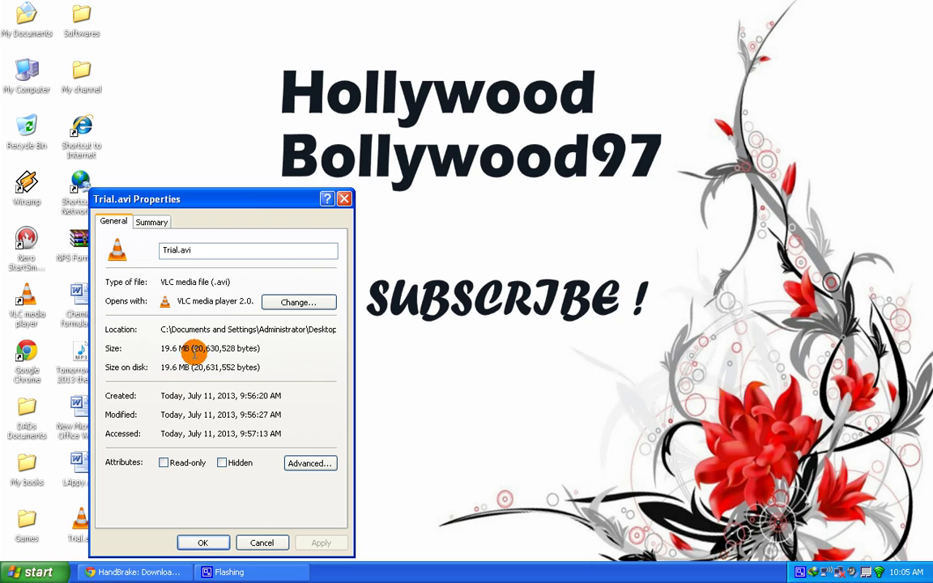
pyautogui.moveTo(162, 349); pyautogui.dragTo(212, 350)
pyautogui.click(284, 348)
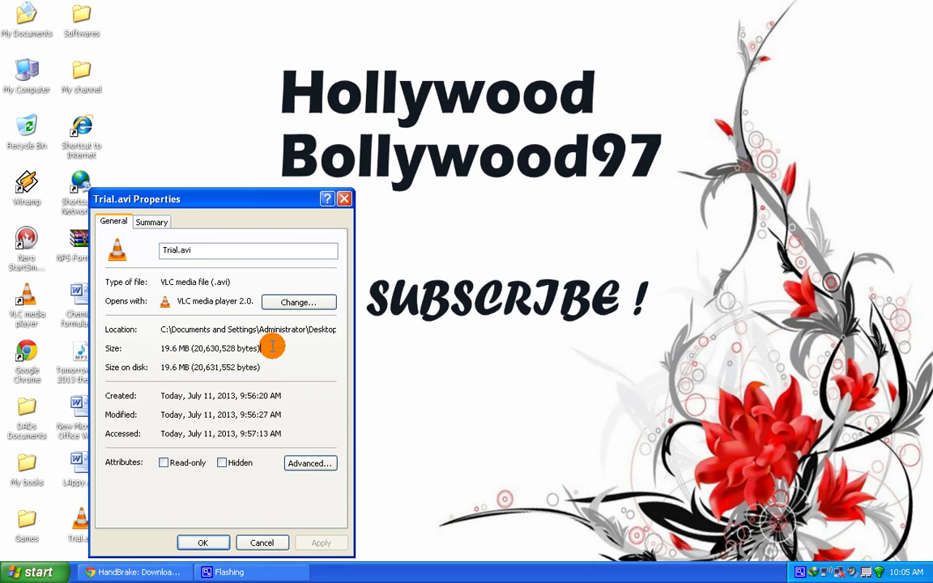
pyautogui.moveTo(271, 348); pyautogui.dragTo(162, 349)
pyautogui.click(302, 369)
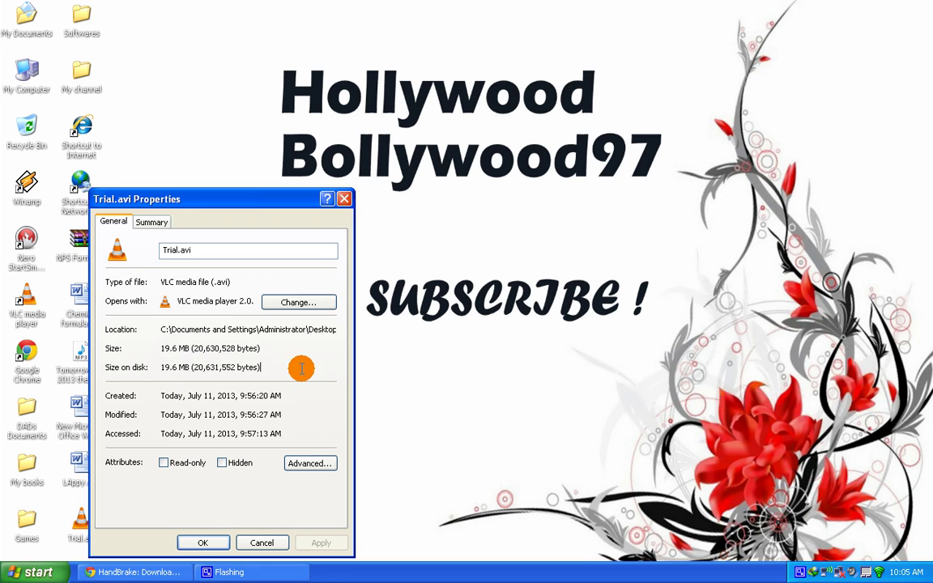
pyautogui.click(346, 206)
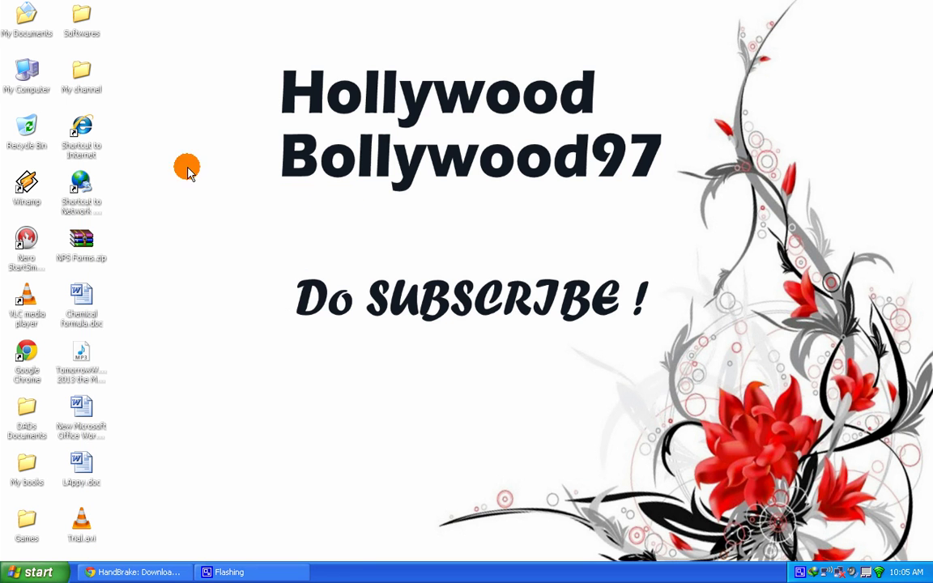
# Launch HandBrake from the Handbrake shortcut in the Softwares folder, then minimize that folder.
pyautogui.doubleClick(73, 39)
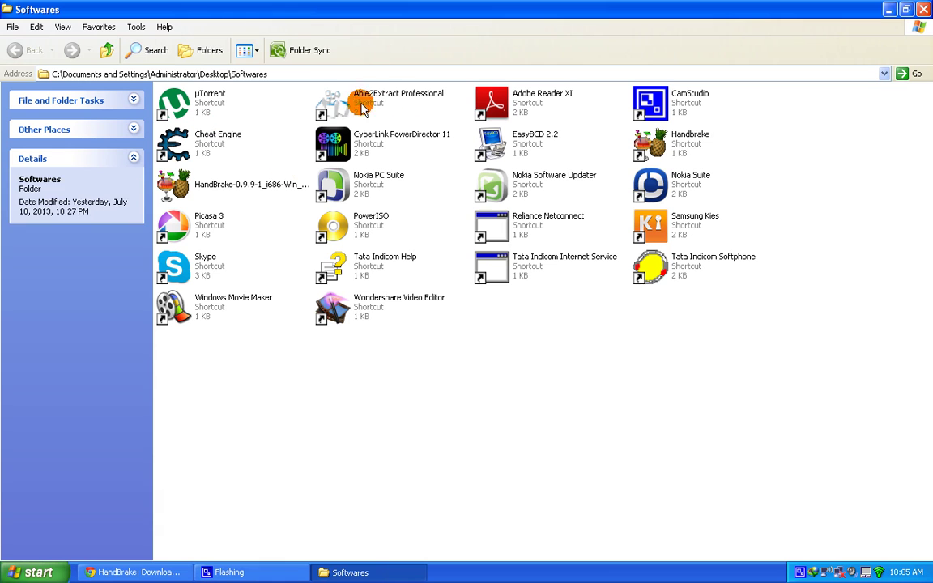
pyautogui.click(645, 138)
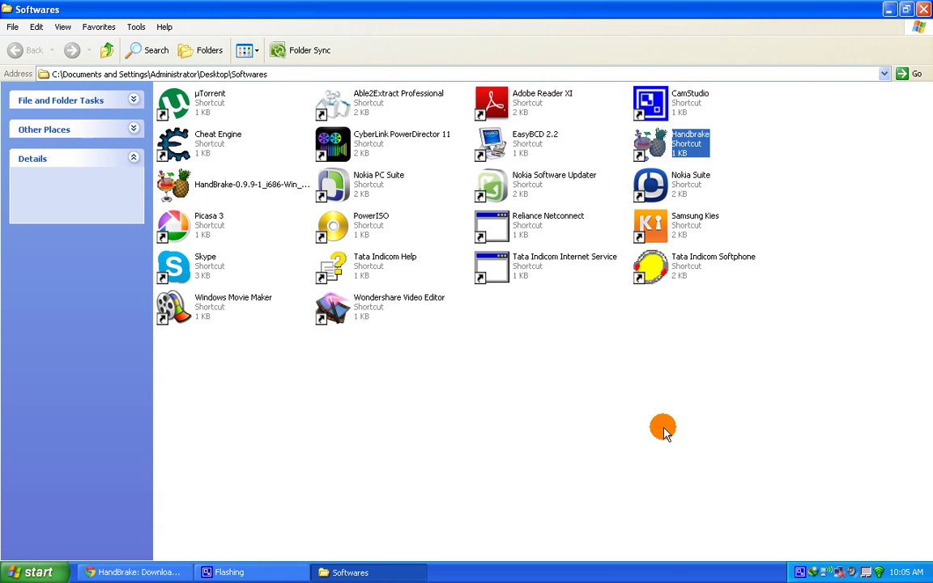
pyautogui.click(697, 147)
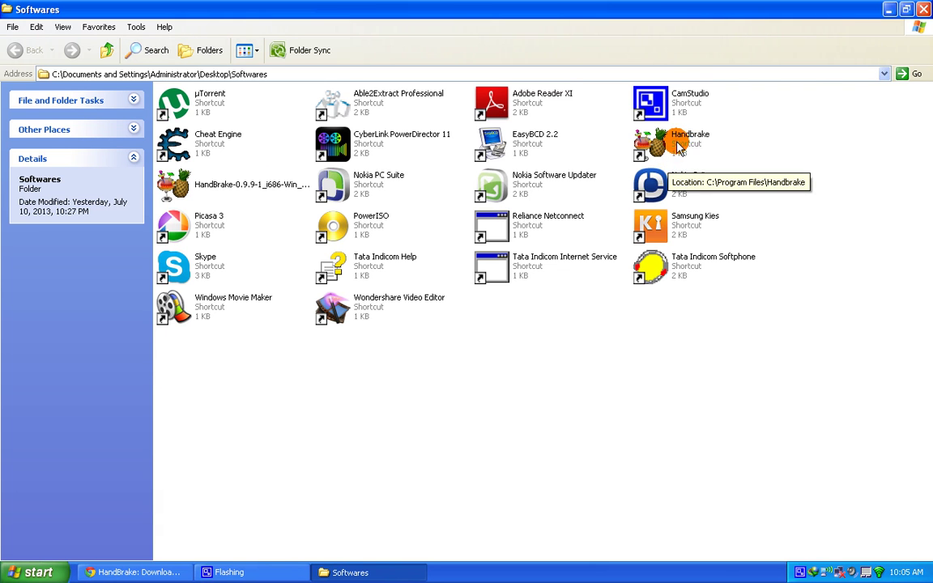
pyautogui.click(679, 145)
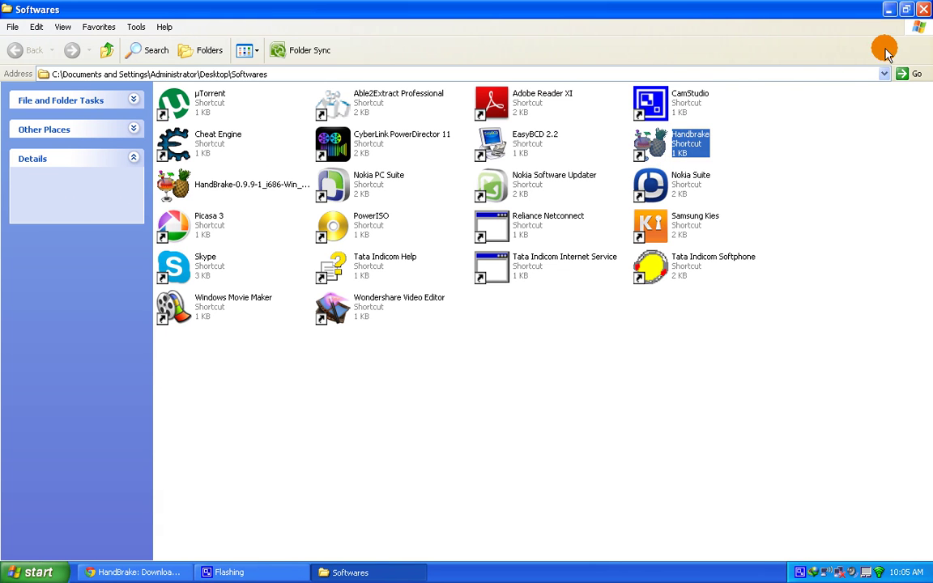
pyautogui.click(888, 10)
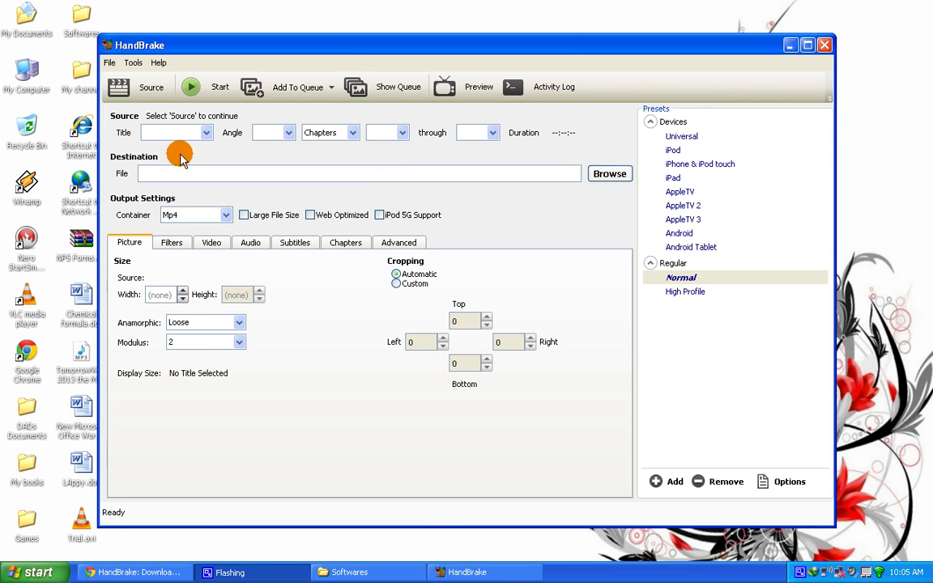
# Load Trial.avi as the HandBrake source file.
pyautogui.click(143, 89)
pyautogui.click(141, 120)
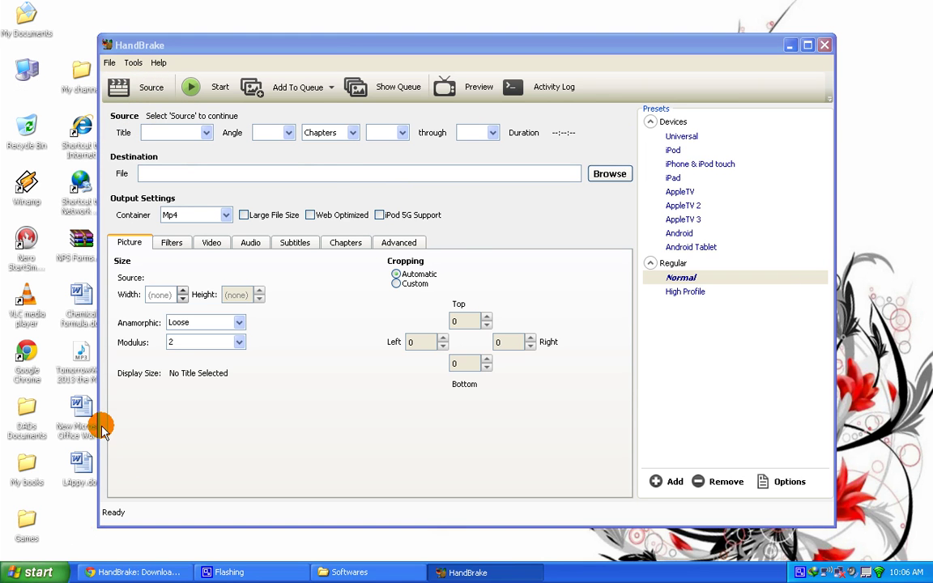
pyautogui.click(592, 235)
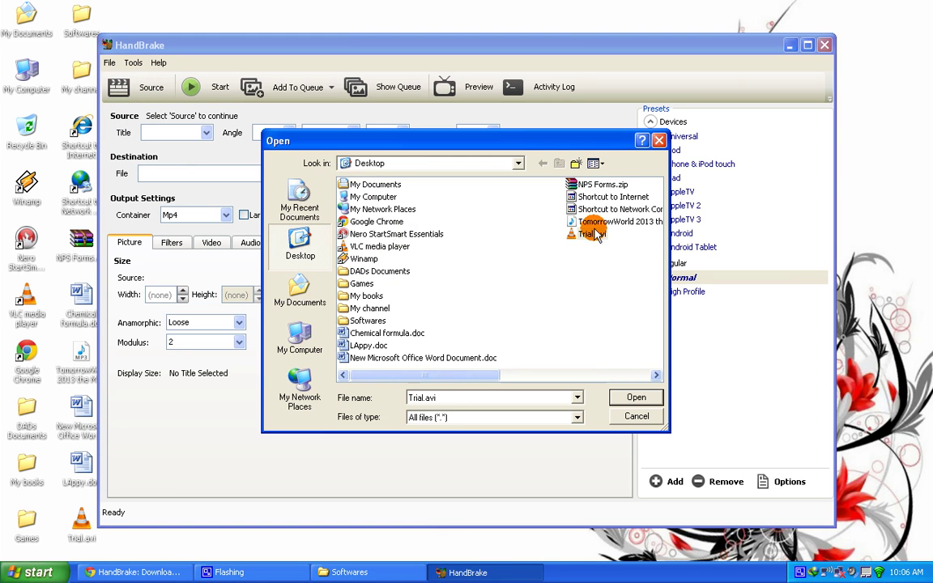
pyautogui.click(640, 398)
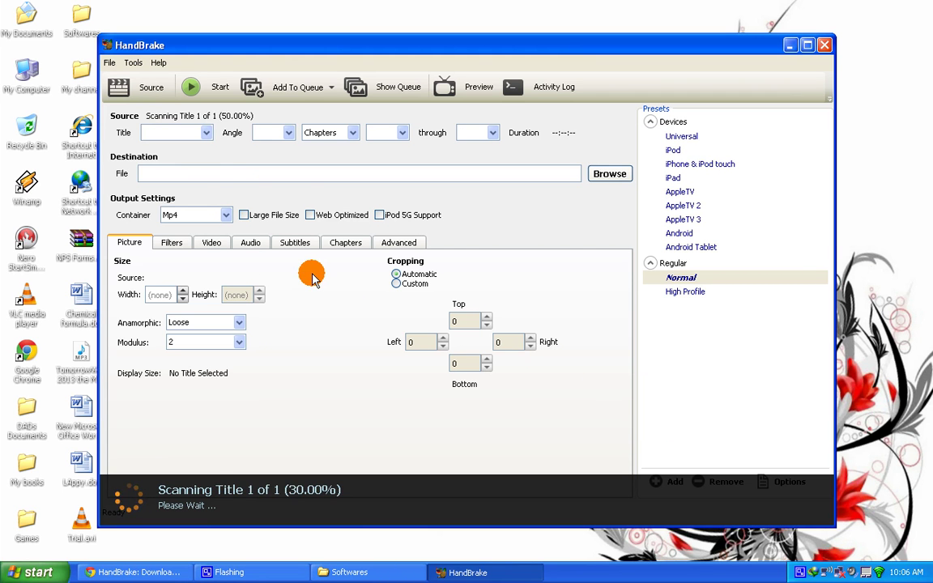
# Set the output destination to Trialshort.mp4 on the desktop.
pyautogui.click(235, 173)
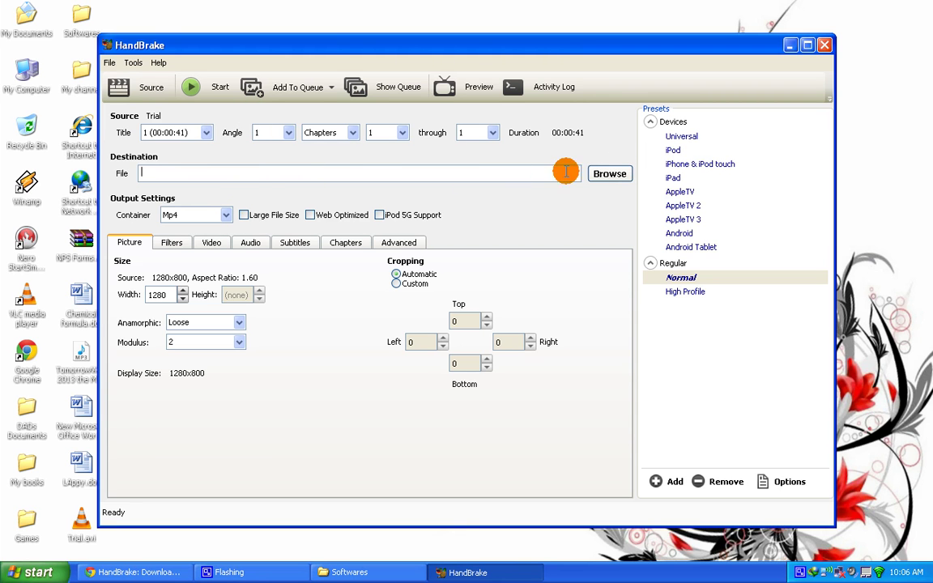
pyautogui.click(596, 175)
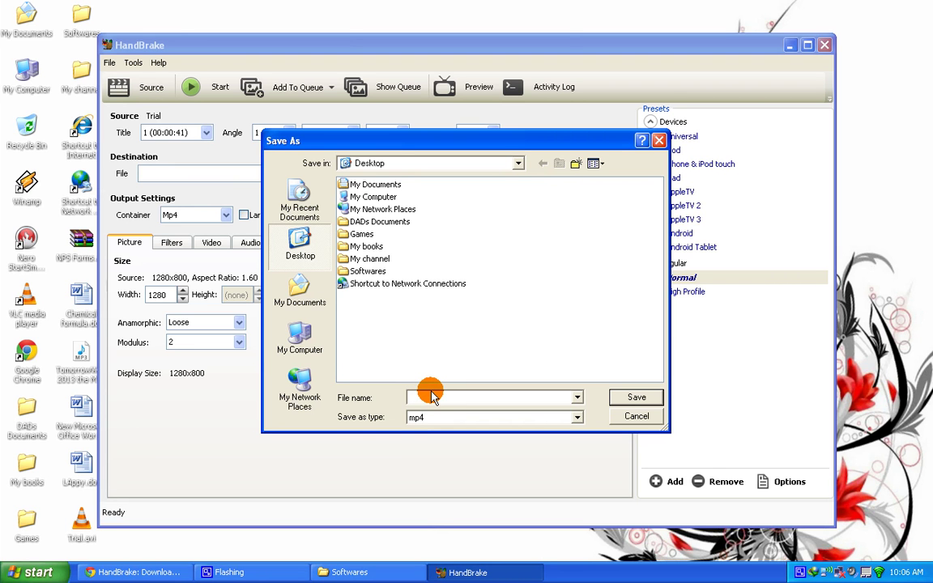
pyautogui.write('Tri')
pyautogui.write('alsh')
pyautogui.write('ort')
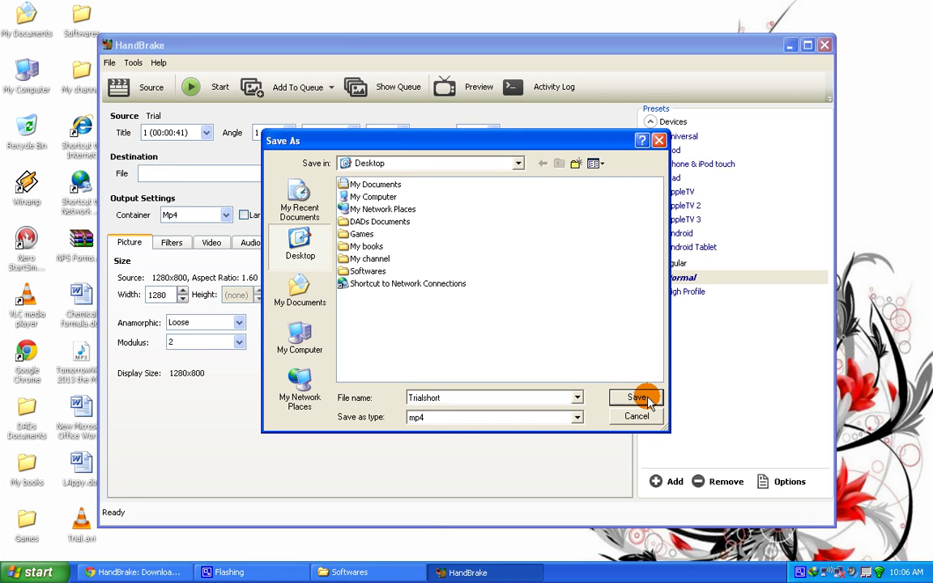
pyautogui.click(640, 398)
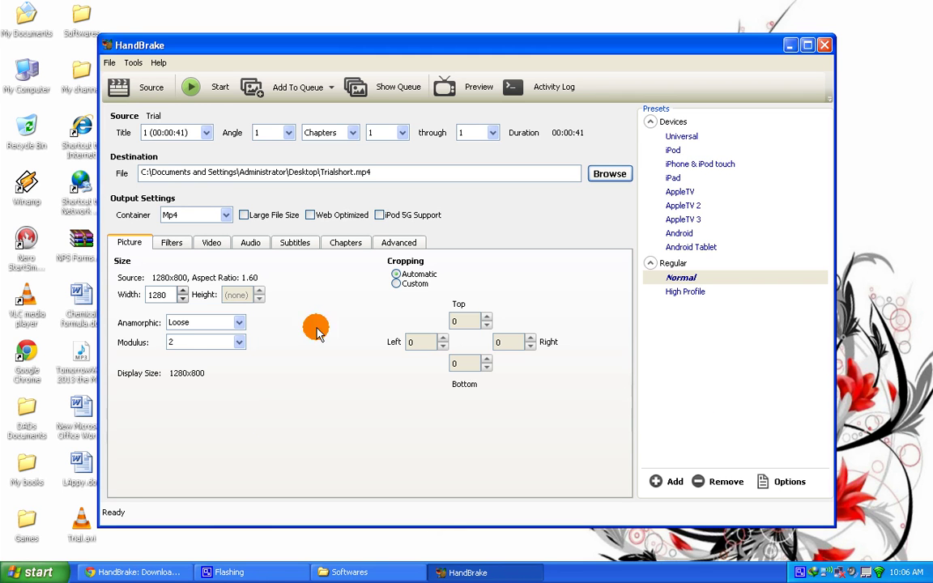
# Set the container to MP4 with the Web Optimized option enabled.
pyautogui.click(224, 220)
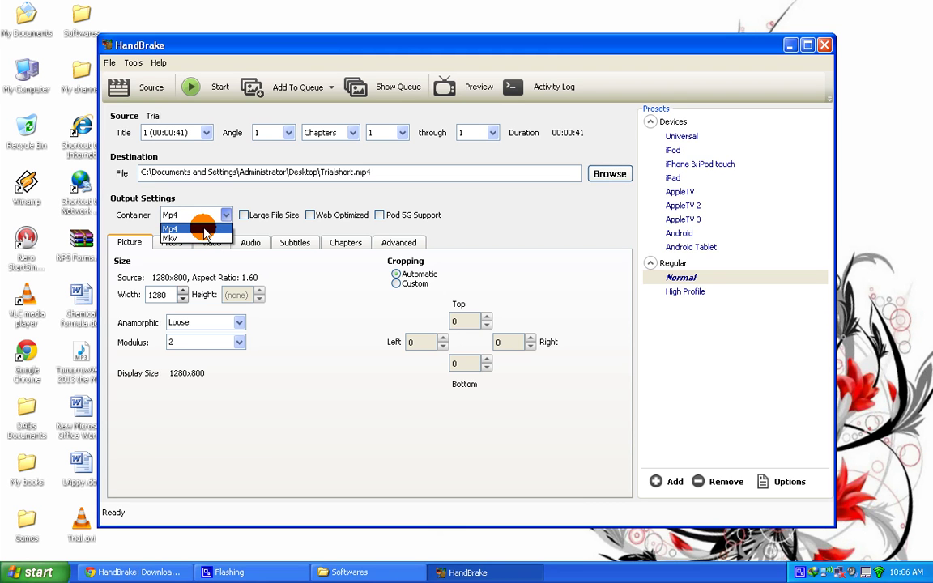
pyautogui.click(205, 230)
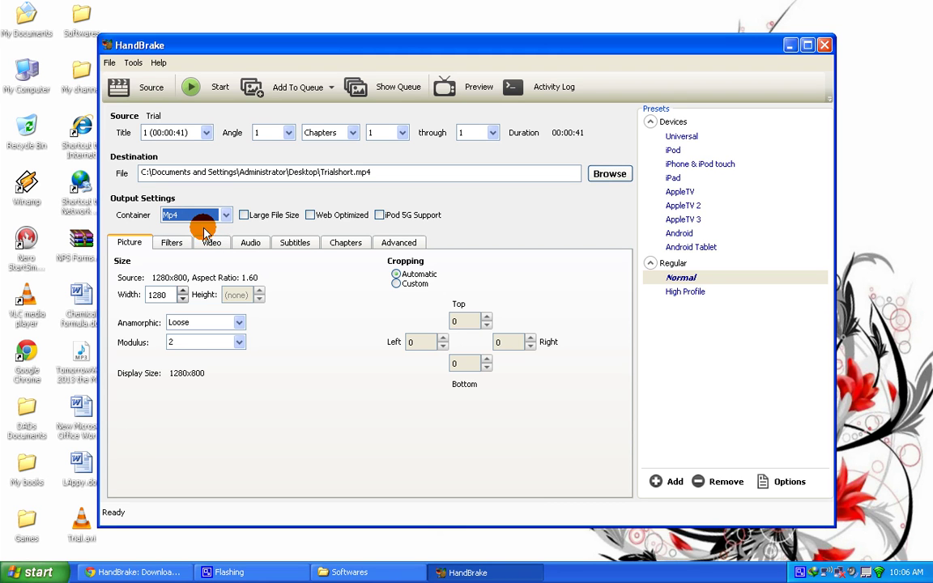
pyautogui.click(314, 218)
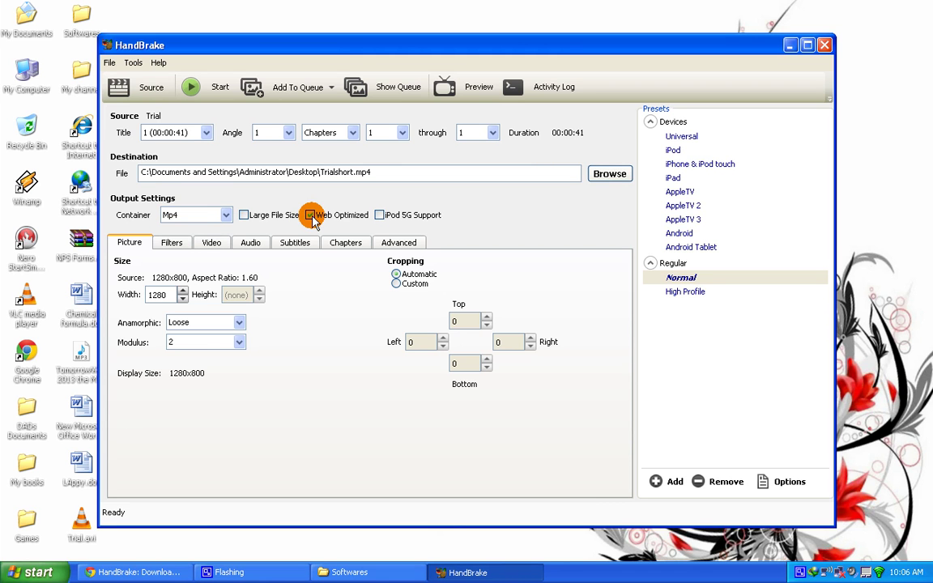
pyautogui.click(213, 244)
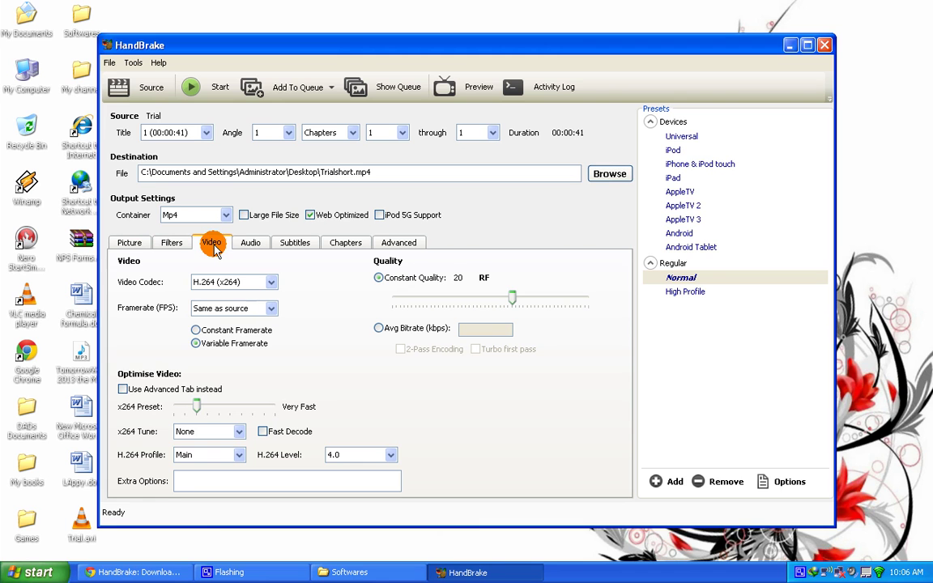
# Enable the advanced x264 settings and lower the audio bitrate from 160 to 128.
pyautogui.click(123, 390)
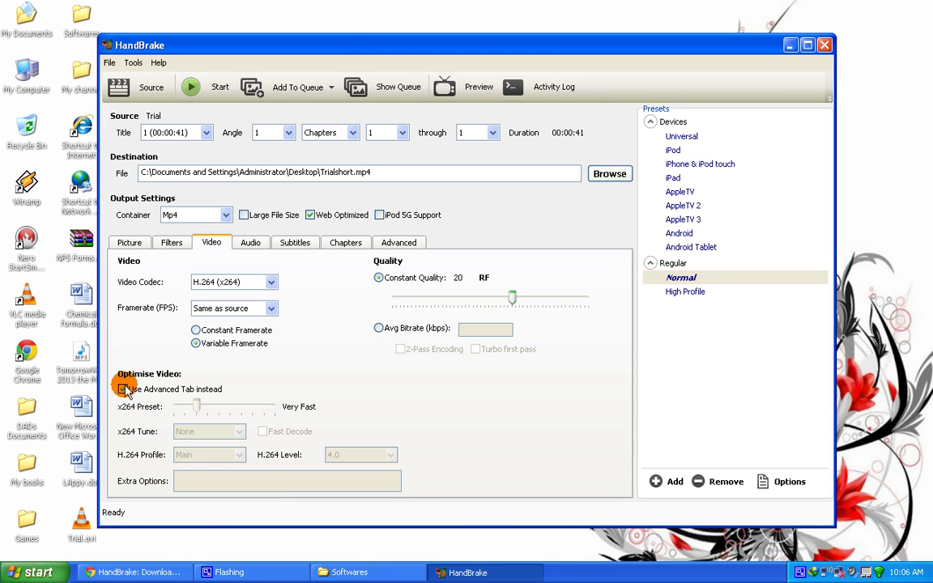
pyautogui.click(251, 244)
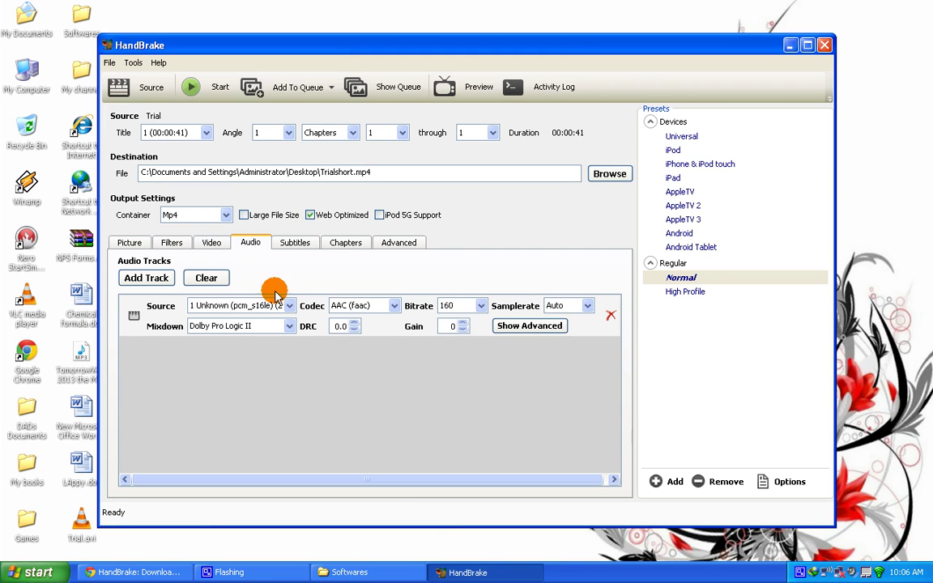
pyautogui.click(480, 307)
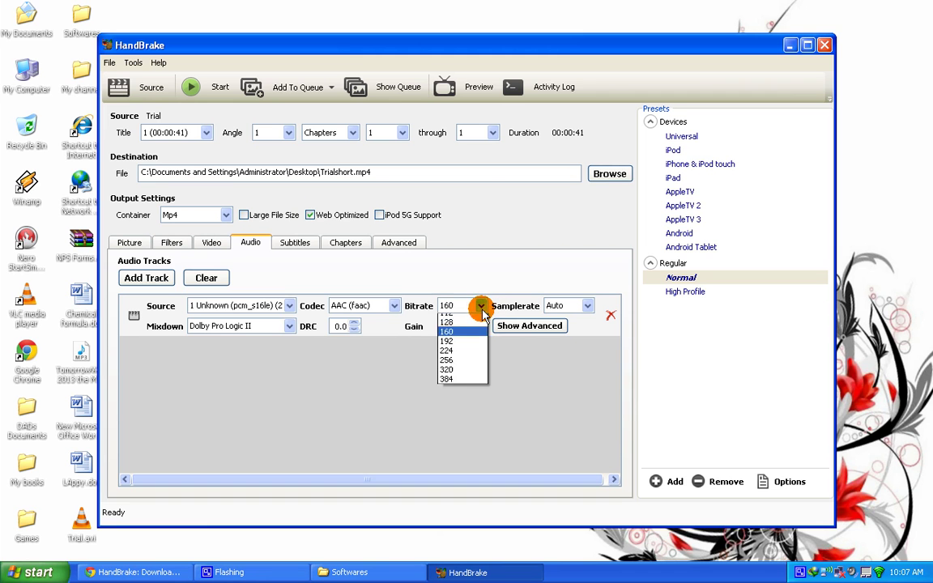
pyautogui.click(460, 356)
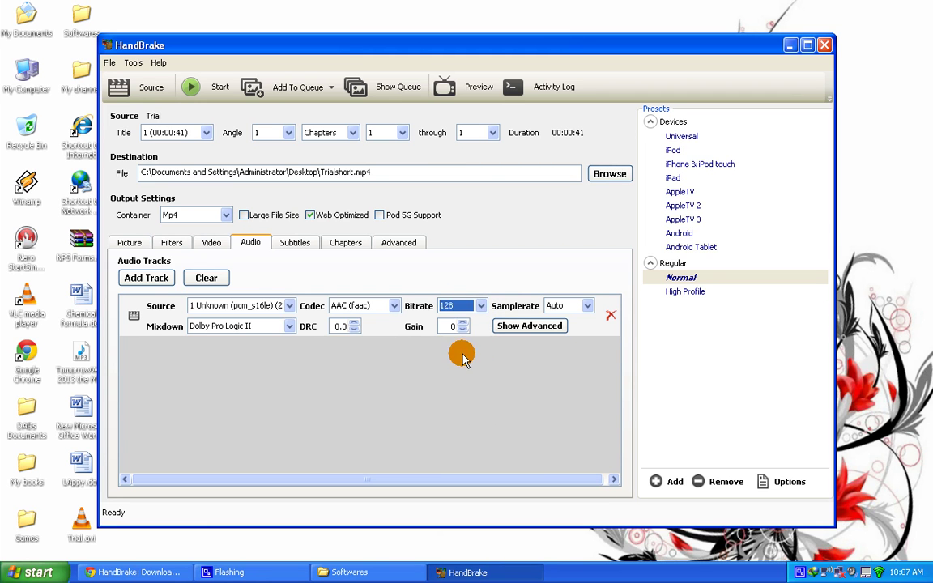
pyautogui.click(406, 251)
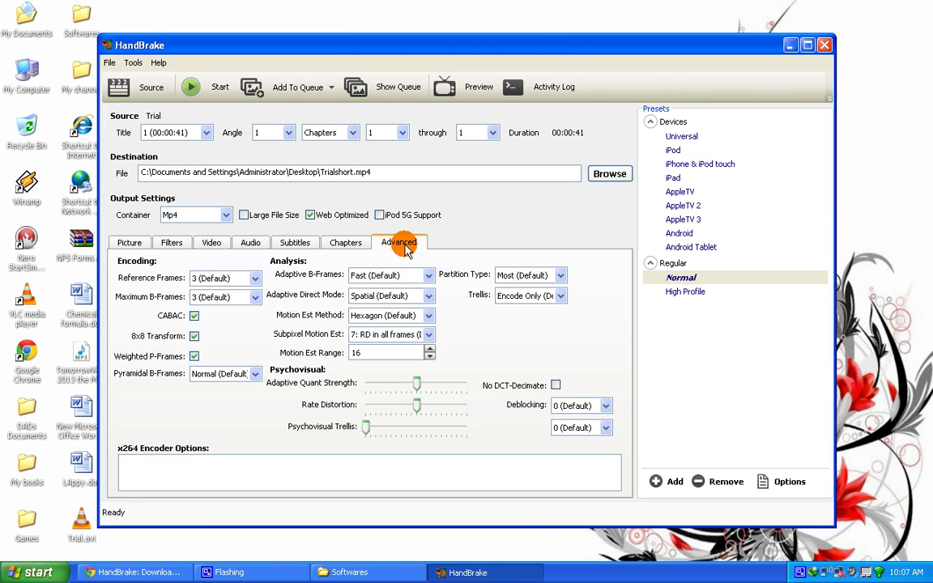
# Set x264 Reference Frames to 4 so the options read ref=4.
pyautogui.click(249, 278)
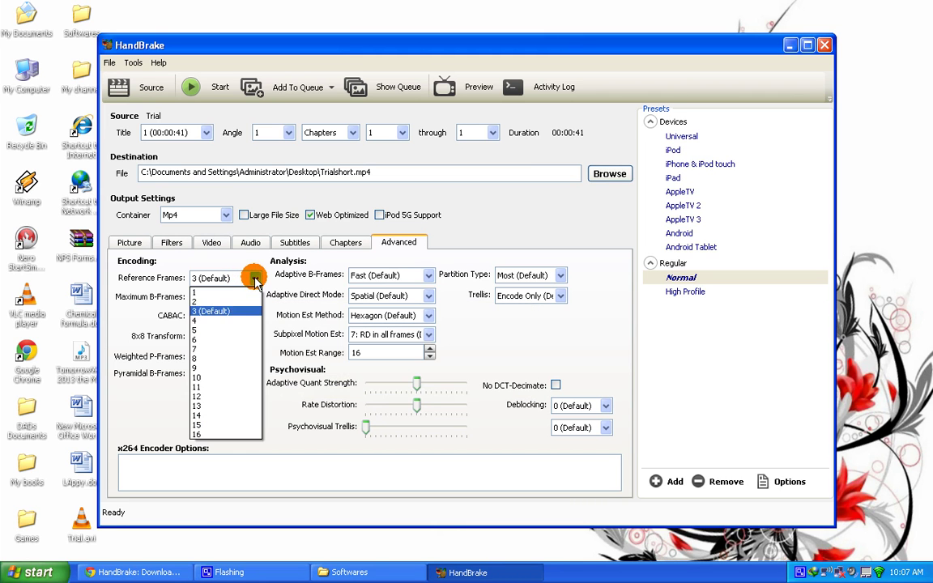
pyautogui.click(209, 321)
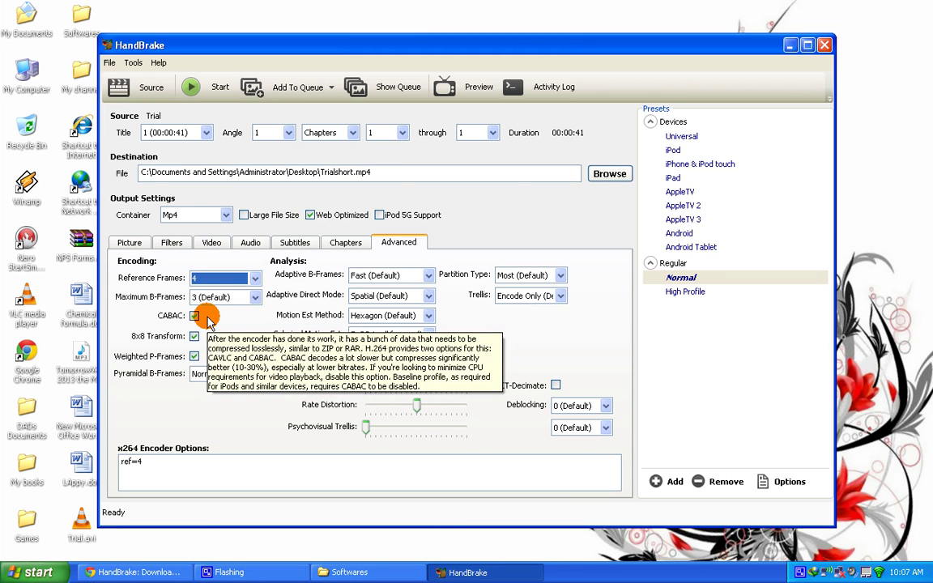
pyautogui.click(118, 242)
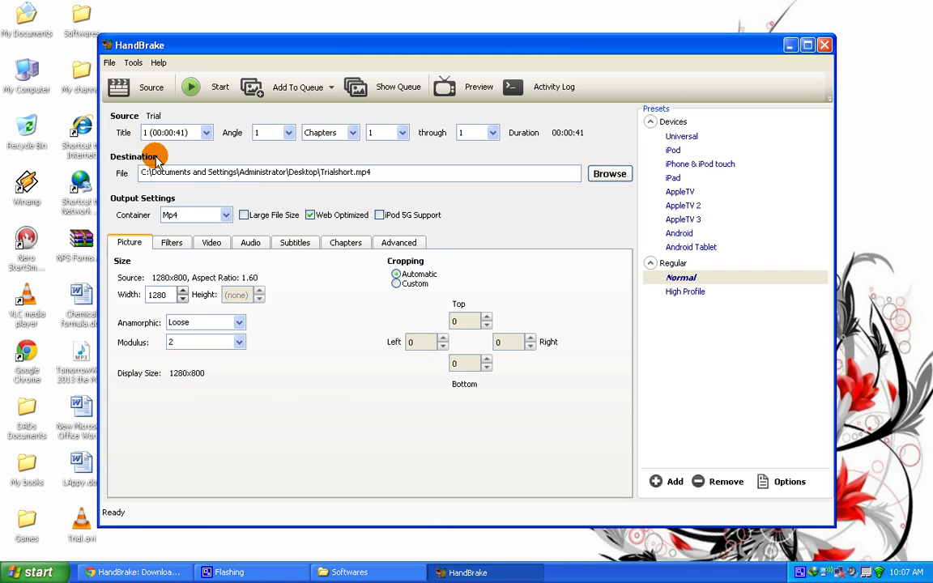
# Start encoding Trial to Trialshort.mp4 and wait for 'Queue Finished'.
pyautogui.click(202, 91)
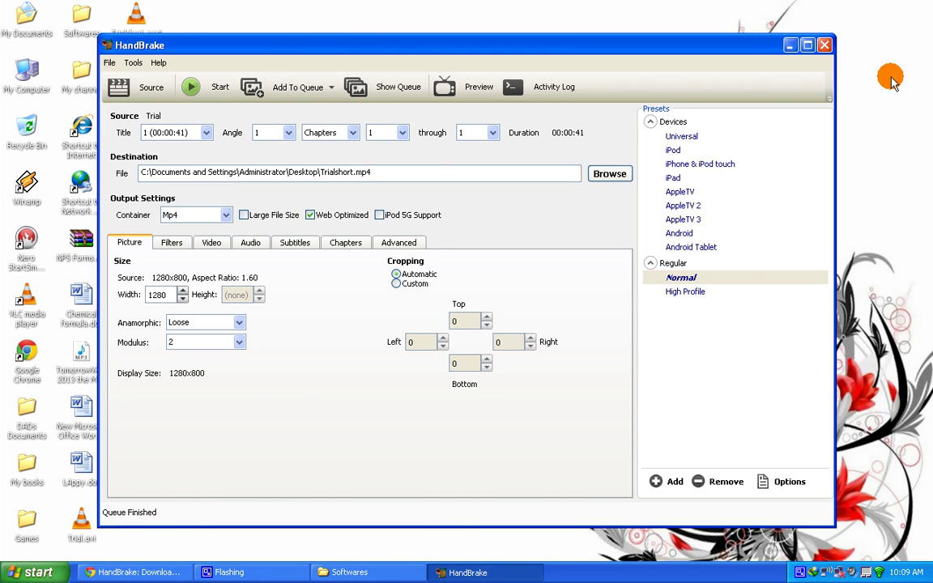
# Minimize HandBrake and confirm in its Properties that Trial.avi is 19.6 MB.
pyautogui.click(789, 46)
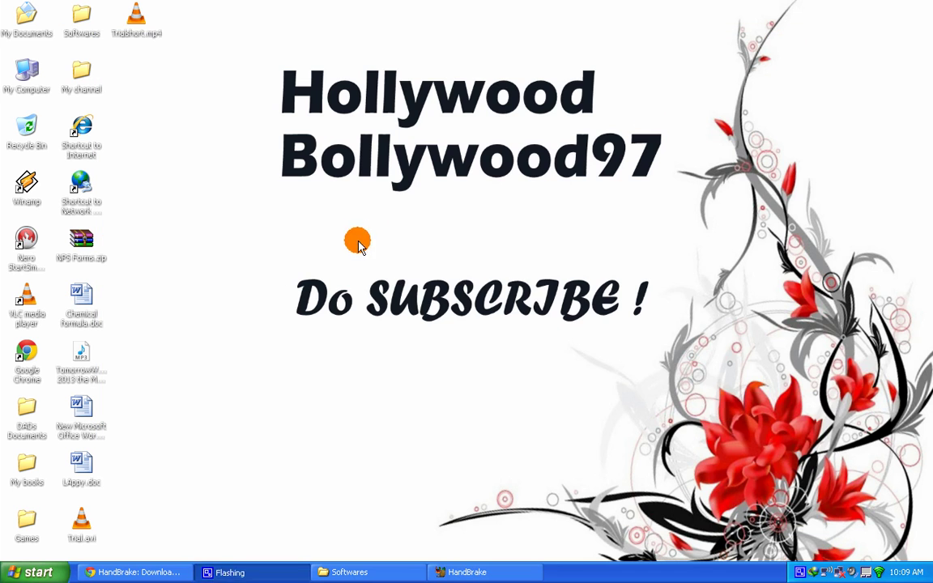
pyautogui.click(89, 534)
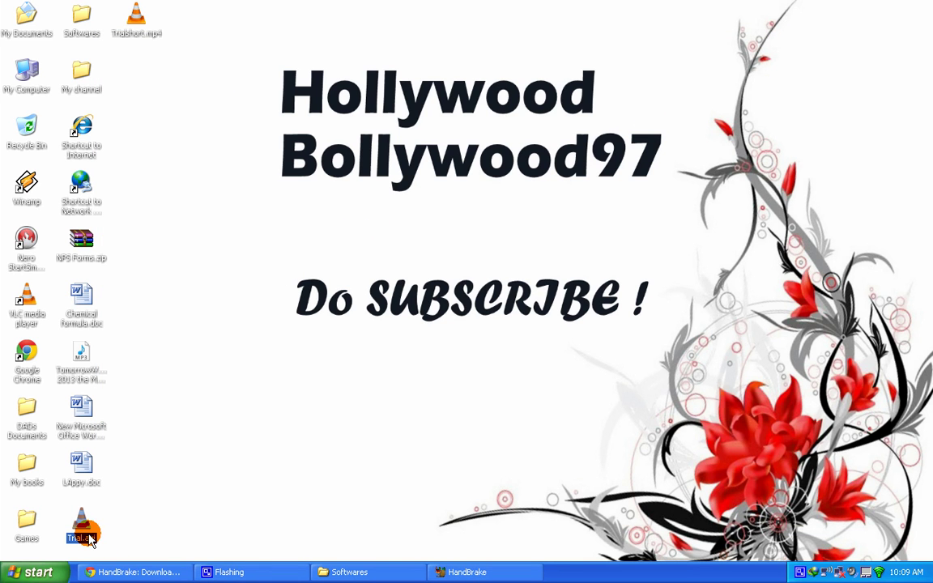
pyautogui.rightClick(91, 537)
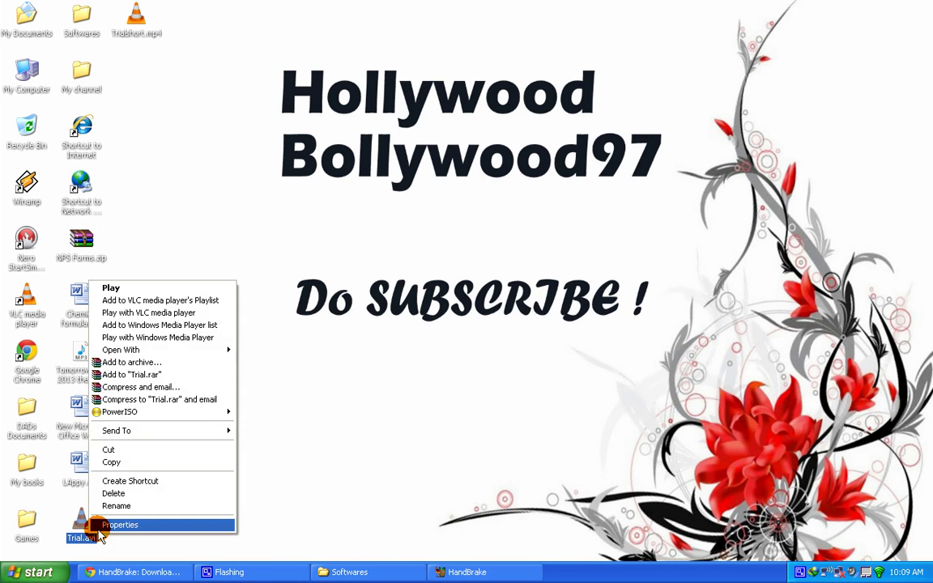
pyautogui.click(101, 526)
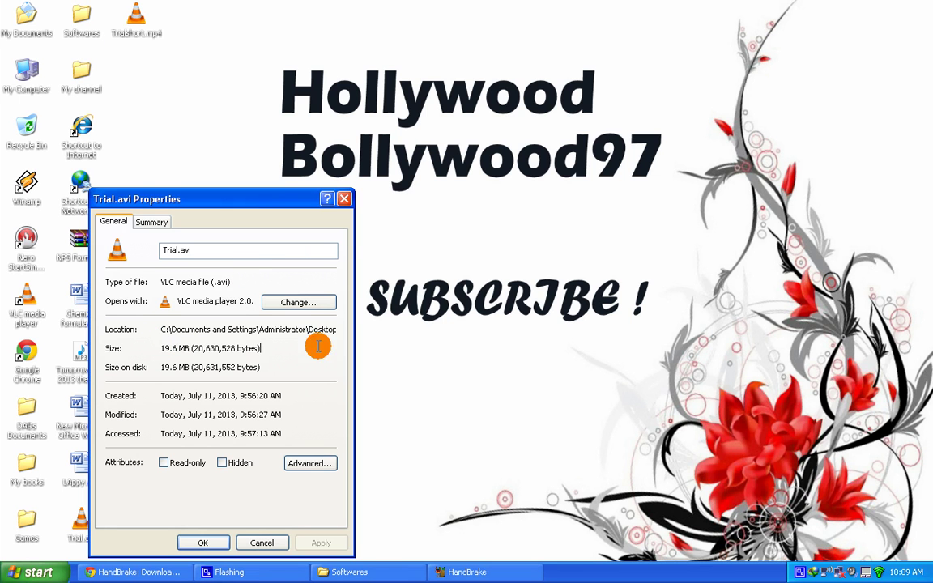
pyautogui.click(344, 199)
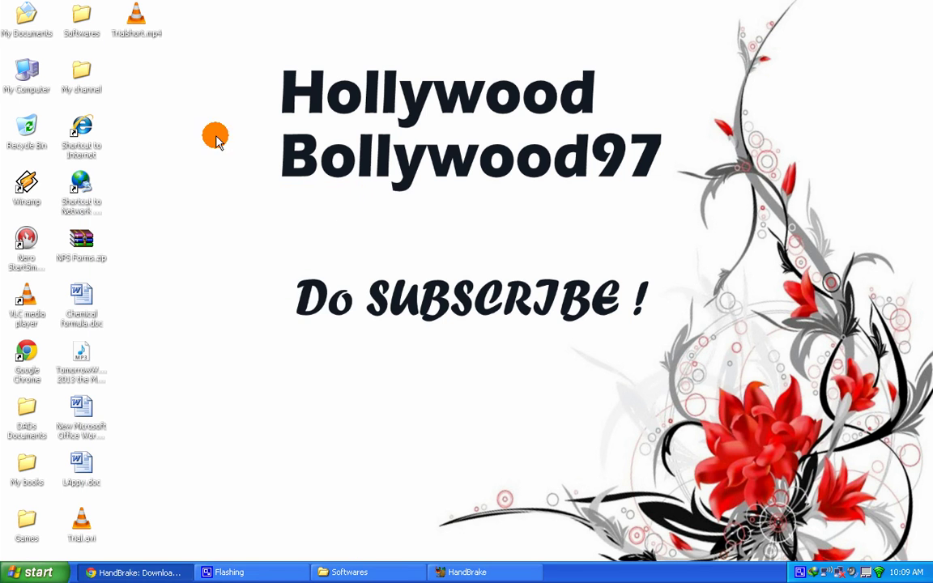
pyautogui.rightClick(134, 22)
# Open Trialshort.mp4's Properties and highlight its 768 KB size and file name.
pyautogui.click(203, 242)
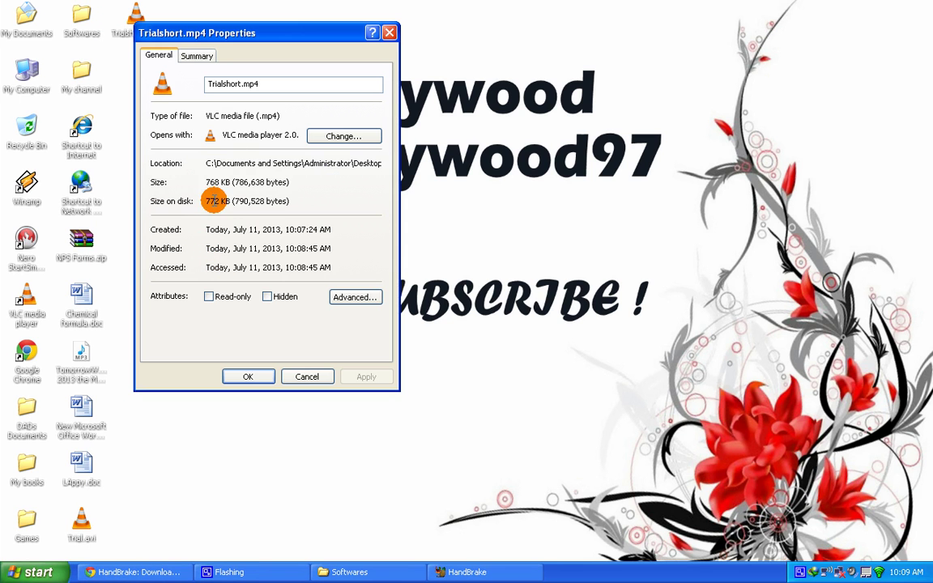
pyautogui.moveTo(207, 183)
pyautogui.mouseDown()
pyautogui.moveTo(283, 183)
pyautogui.moveTo(235, 174)
pyautogui.mouseUp()
pyautogui.moveTo(318, 182); pyautogui.dragTo(208, 162)
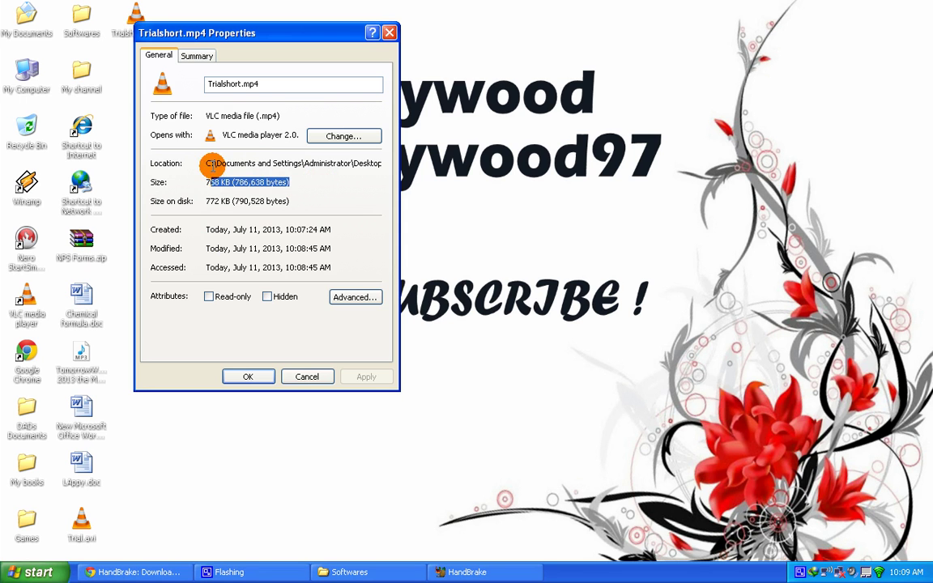
pyautogui.click(354, 204)
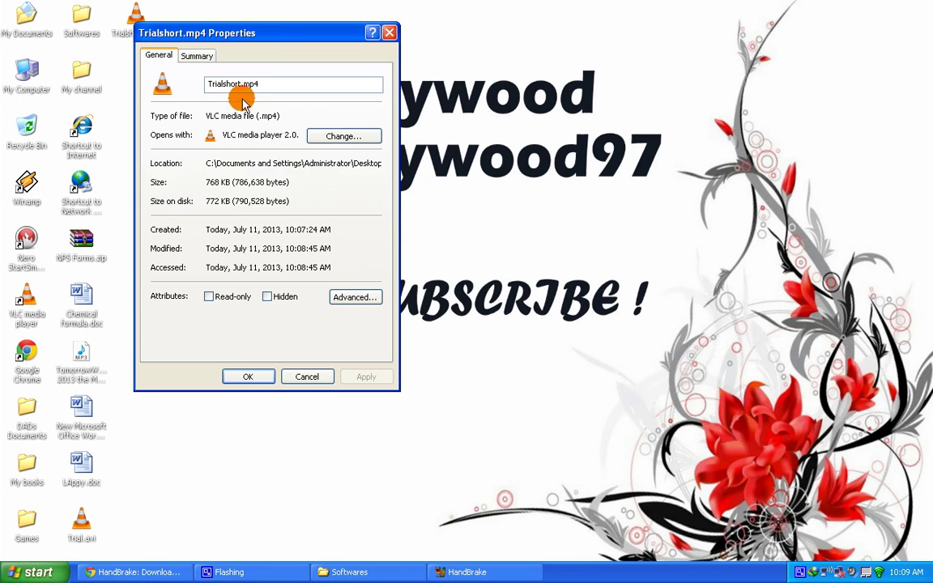
pyautogui.moveTo(266, 83); pyautogui.dragTo(206, 69)
pyautogui.click(274, 84)
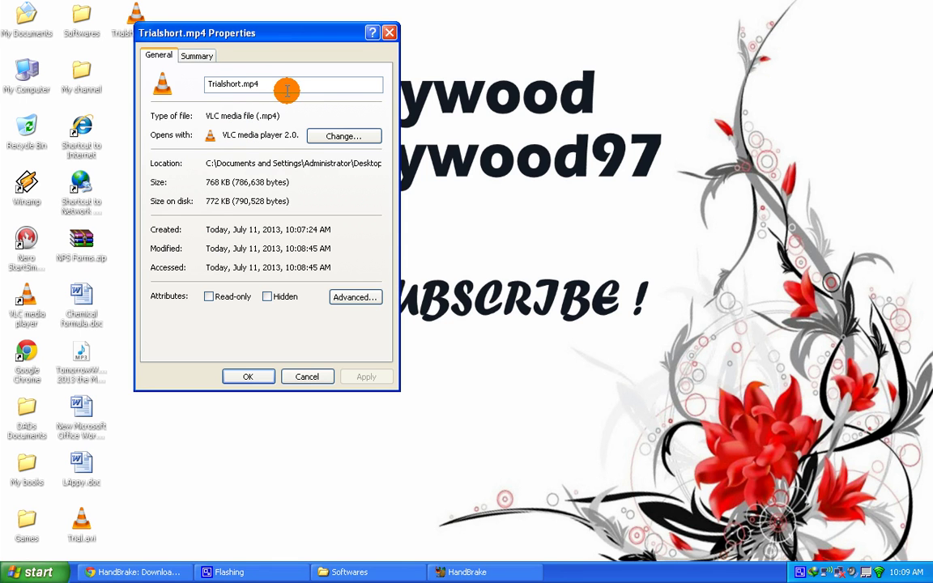
pyautogui.moveTo(291, 83); pyautogui.dragTo(192, 75)
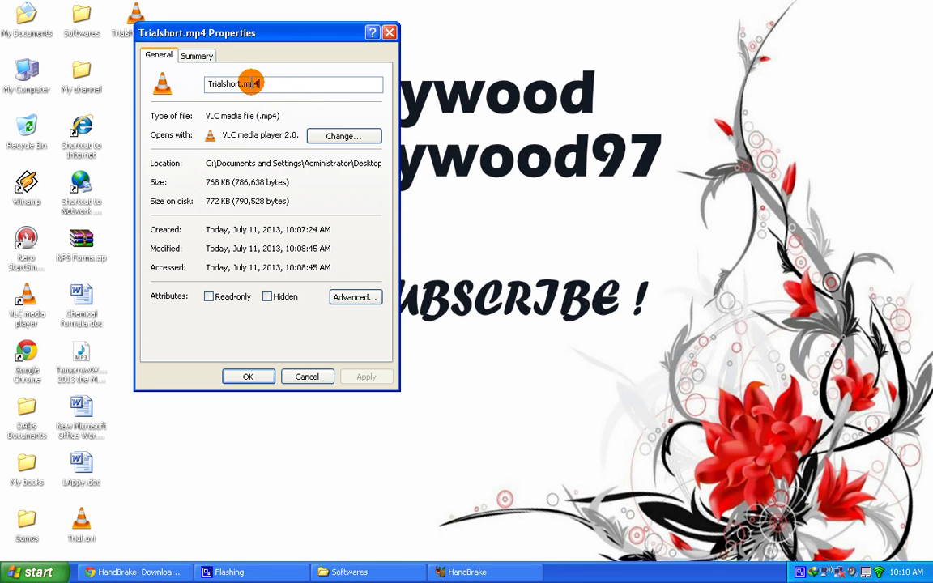
pyautogui.click(317, 92)
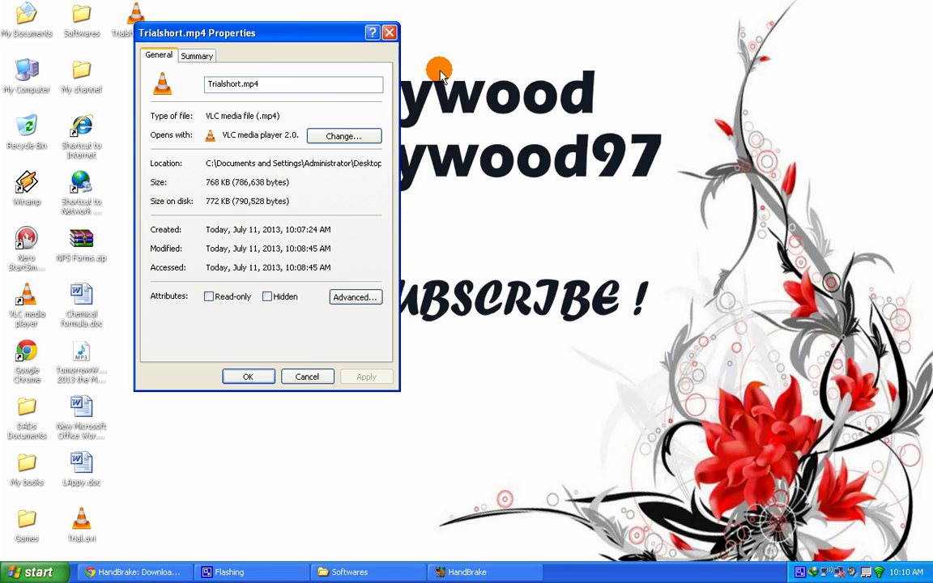
# Close the Trialshort.mp4 Properties dialog.
pyautogui.click(390, 32)
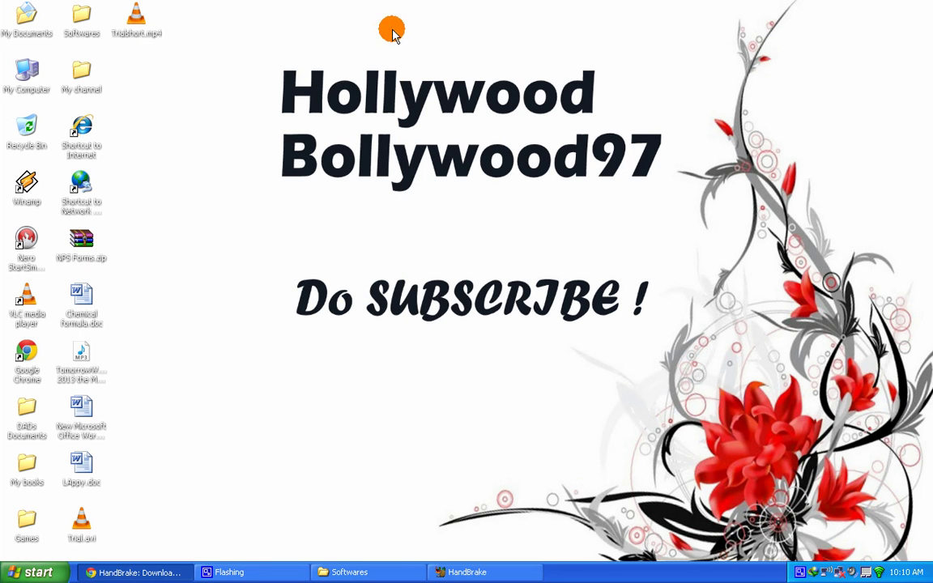